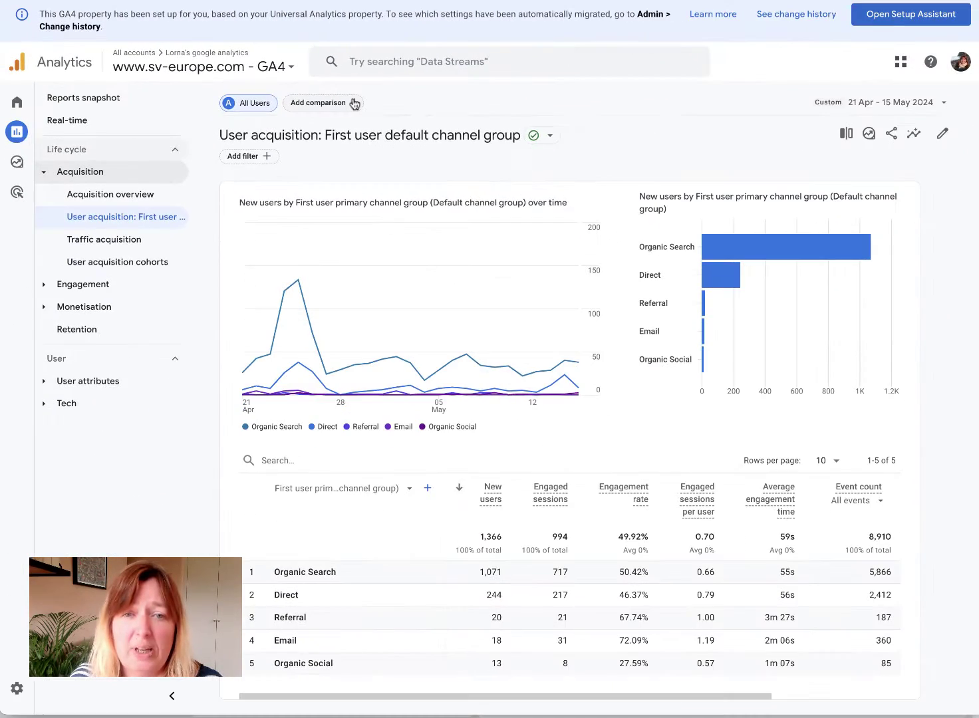
Step: Add the predefined Organic traffic comparison alongside All Users in the user acquisition report and review its charts and table
left_click(355, 104)
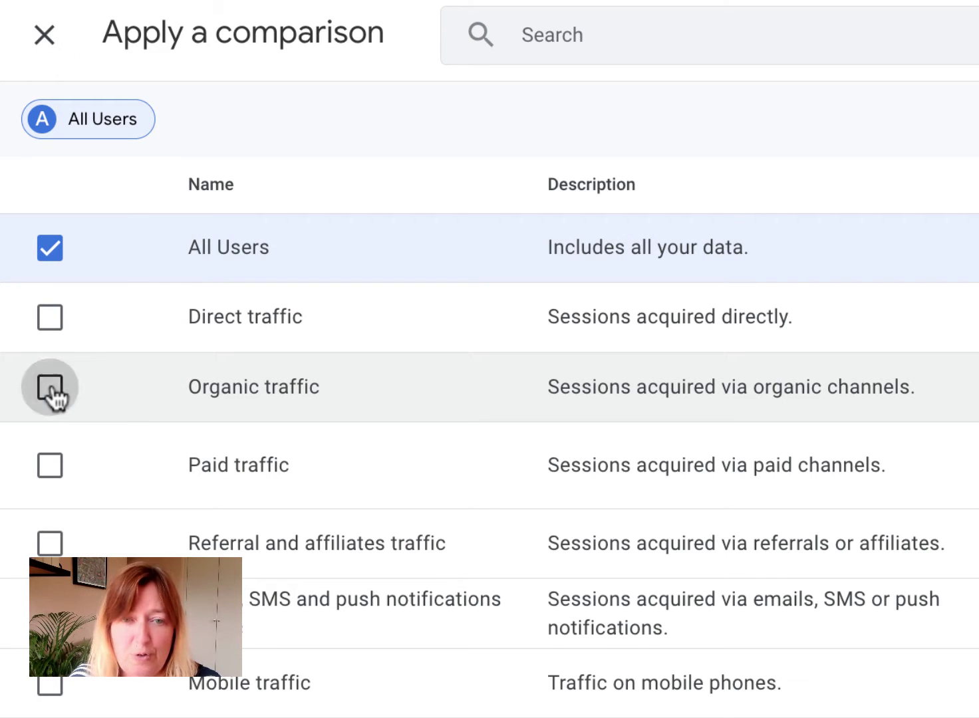
left_click(50, 389)
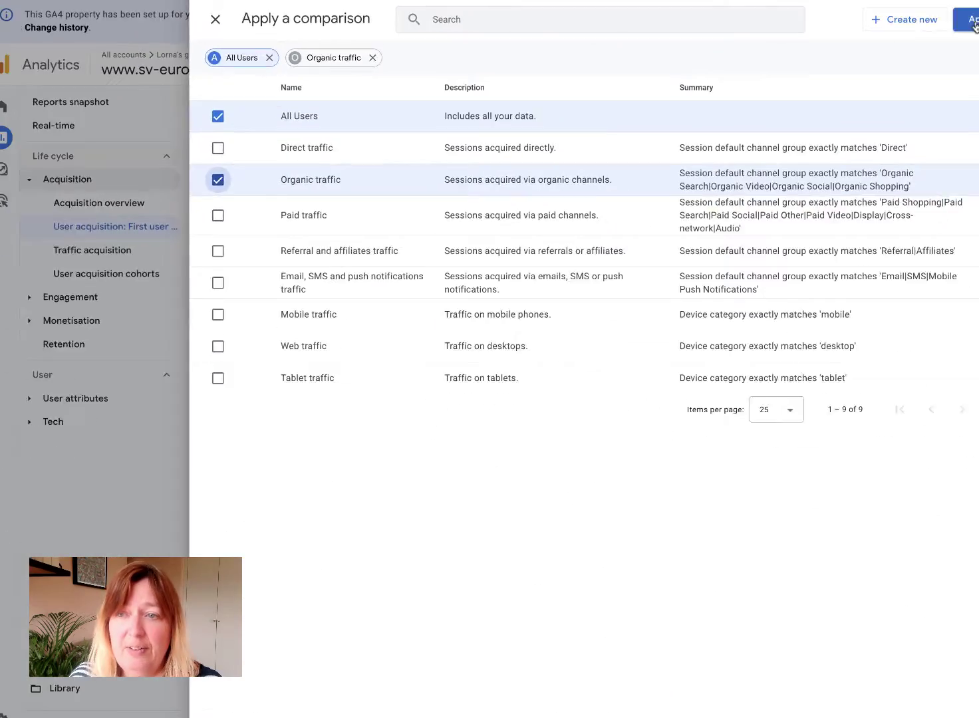
left_click(970, 21)
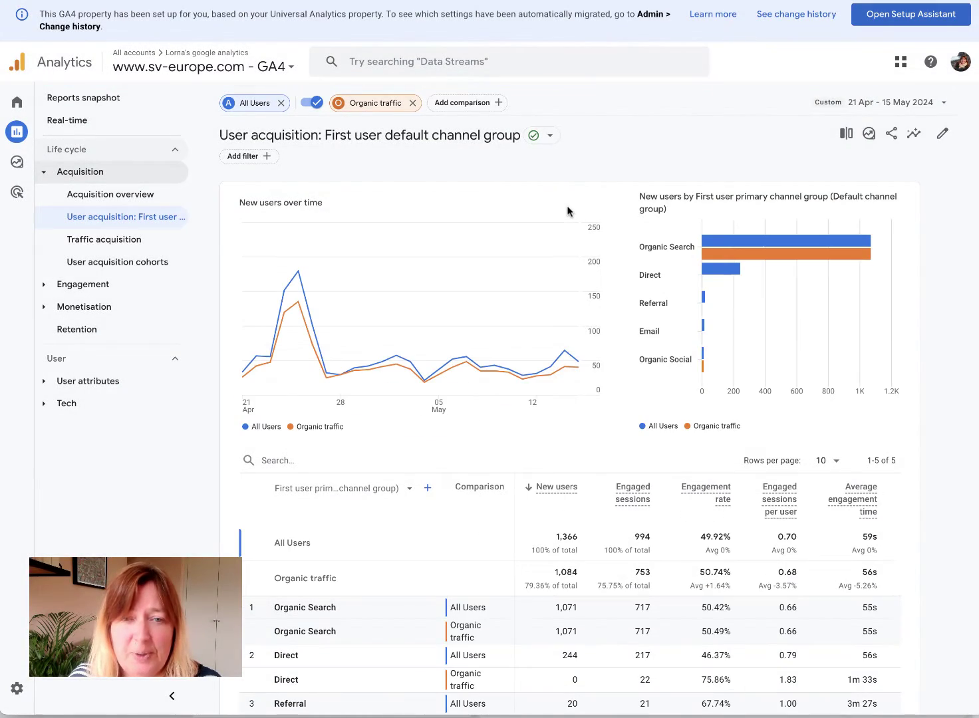
mouse_move(302, 257)
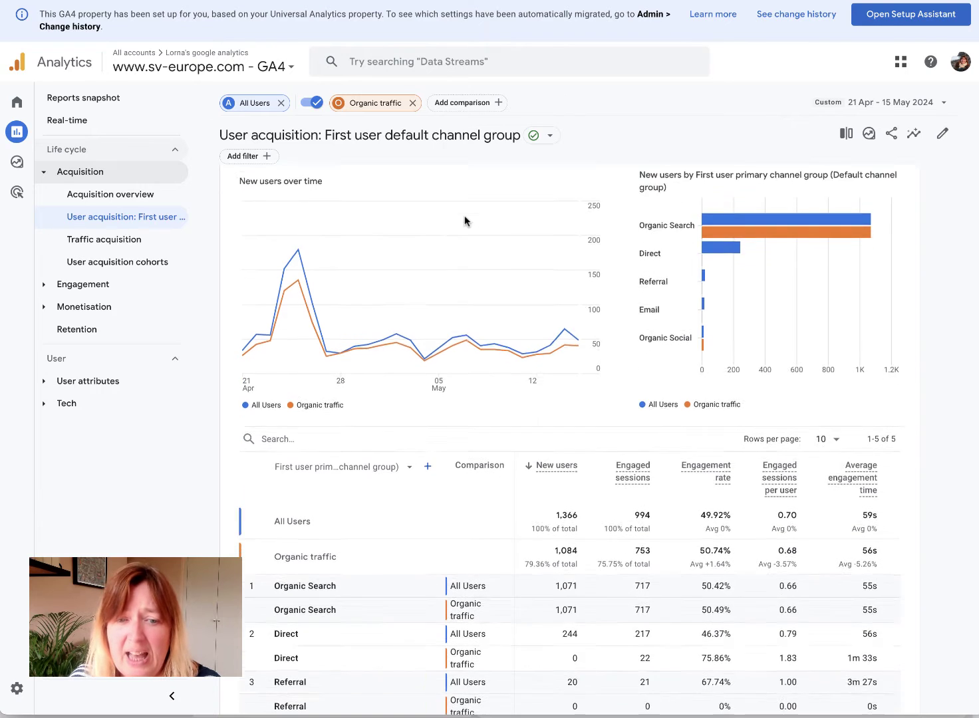
scroll(466, 220, "down", 3)
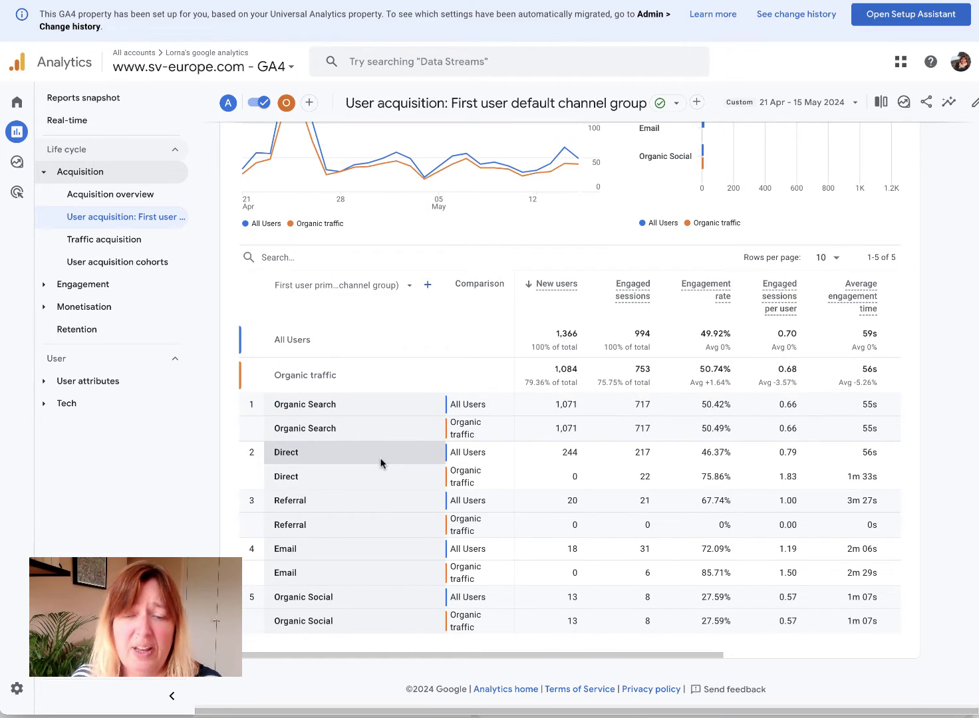
scroll(381, 463, "up", 5)
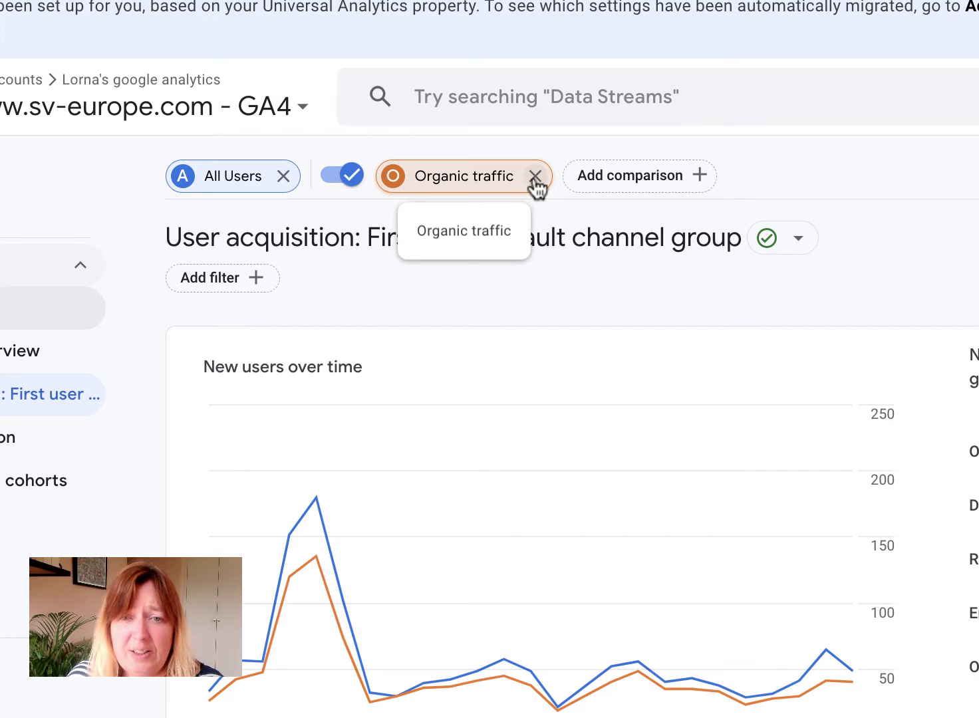
Step: Replace the All Users and Organic traffic comparisons with the predefined Mobile traffic and Web traffic comparisons
left_click(536, 177)
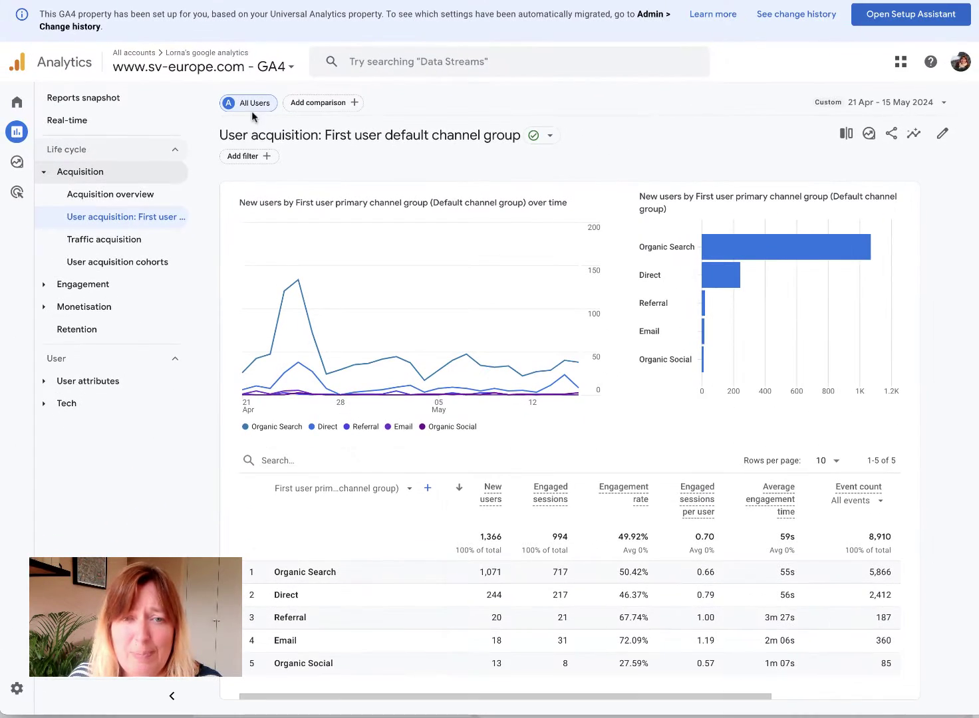
left_click(351, 104)
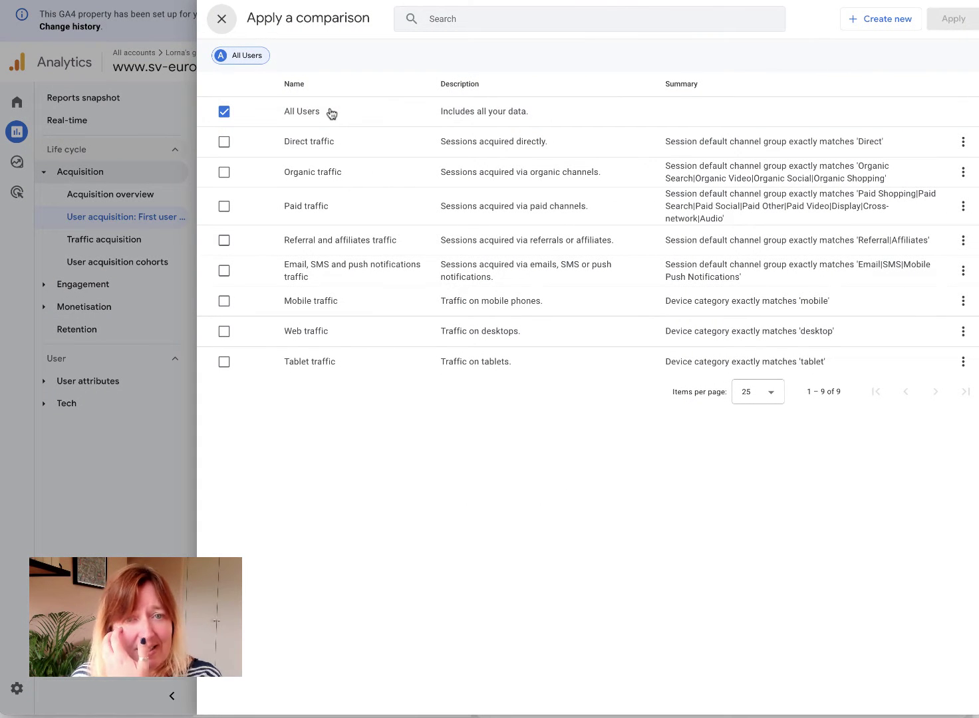
left_click(225, 113)
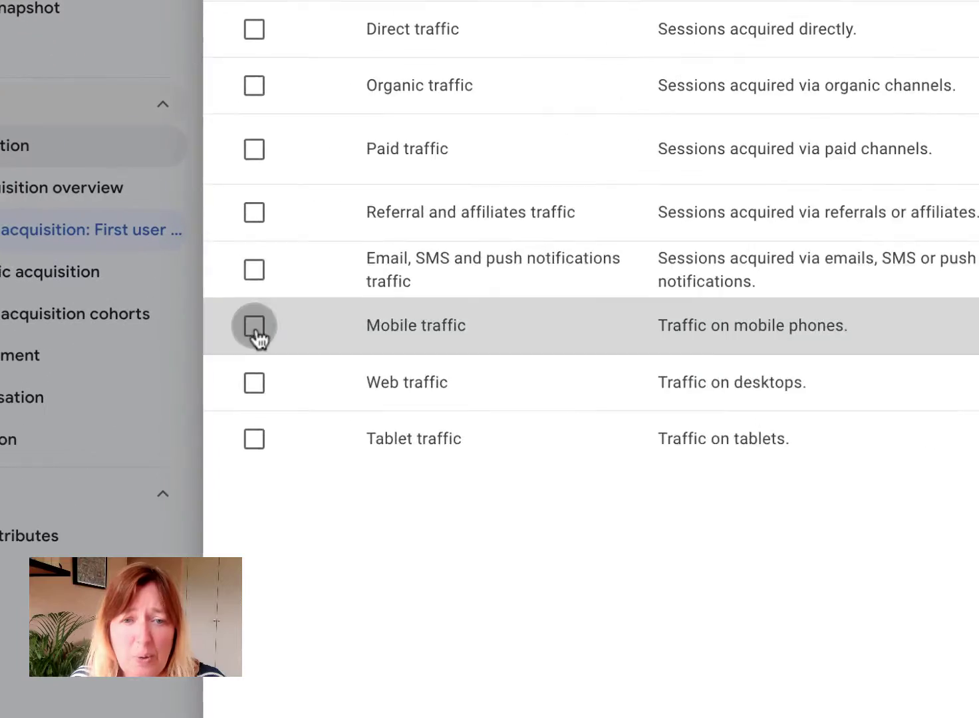
left_click(254, 326)
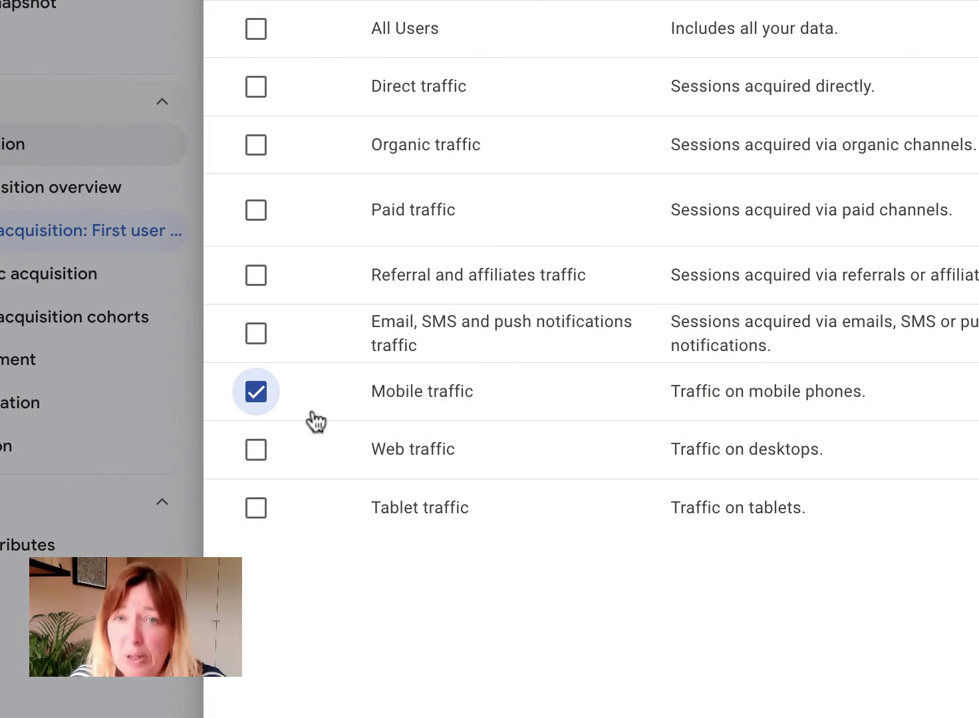
left_click(257, 450)
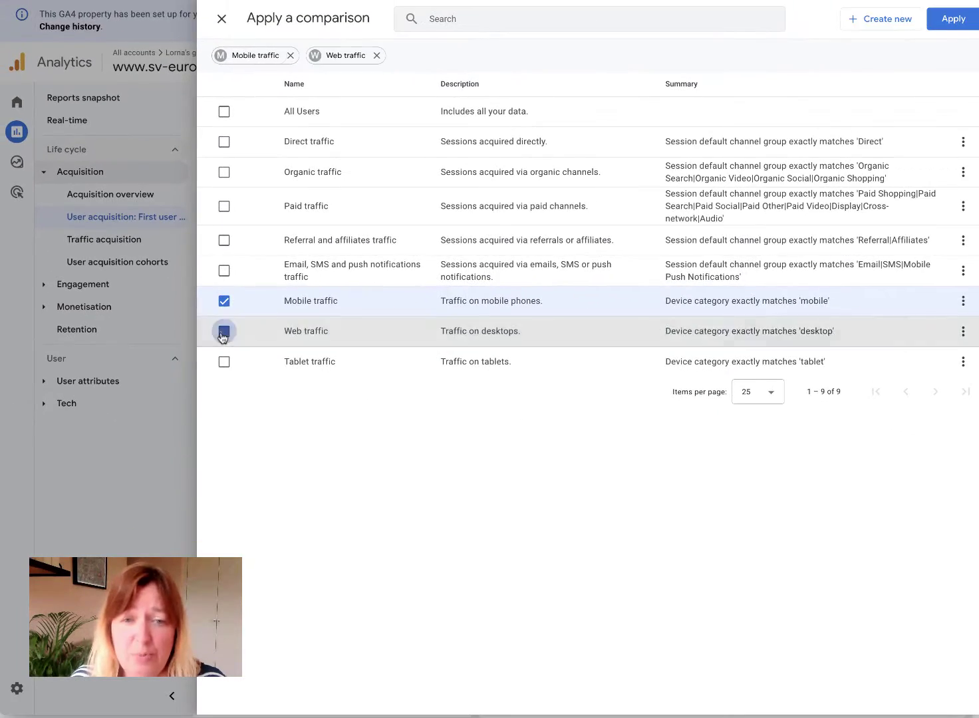
left_click(954, 20)
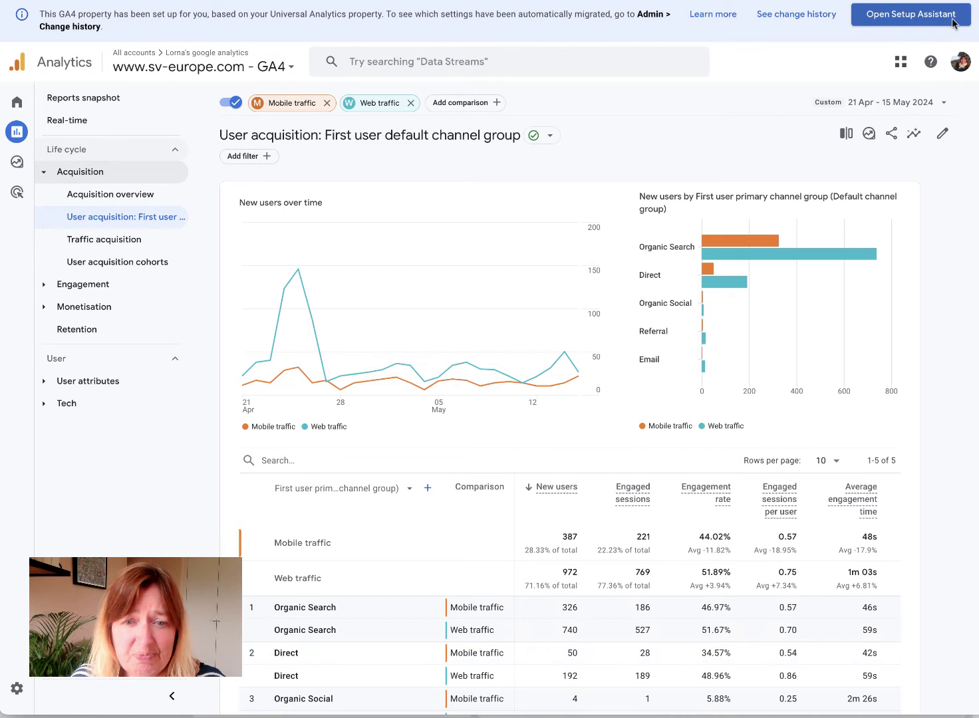
Step: Review new users for mobile versus web traffic in the report, and remove both comparisons
mouse_move(712, 282)
mouse_move(299, 274)
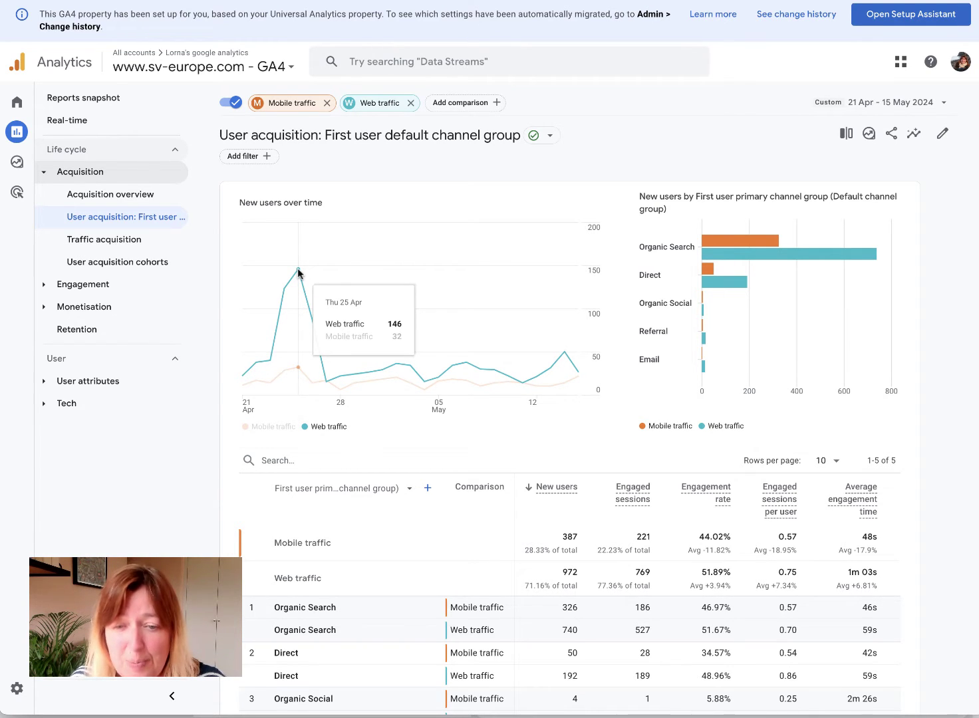
scroll(483, 279, "down", 3)
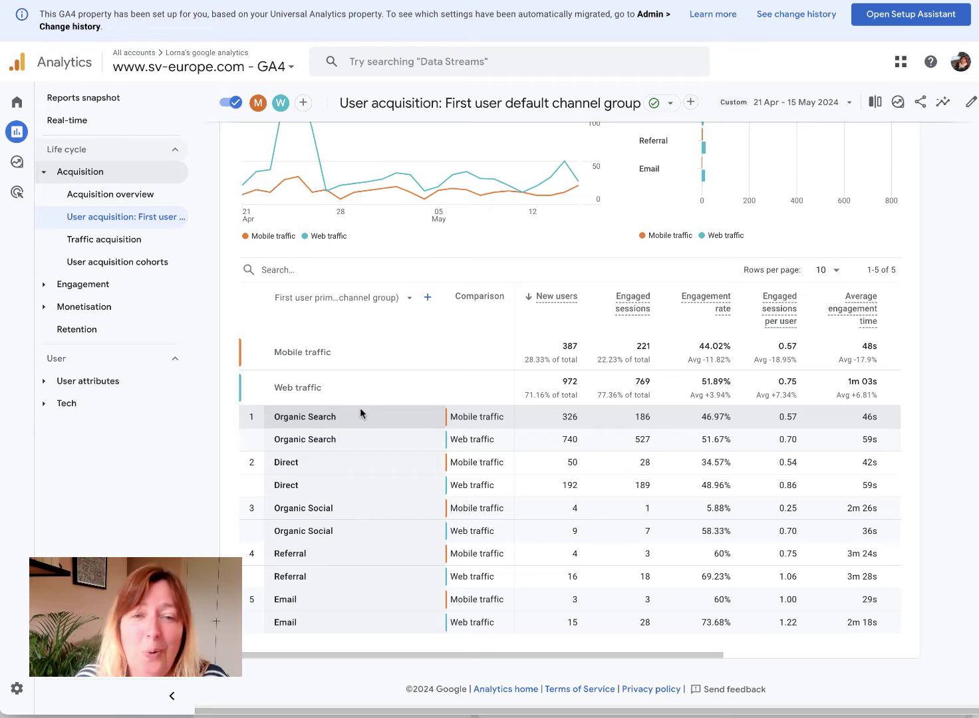
scroll(376, 338, "up", 3)
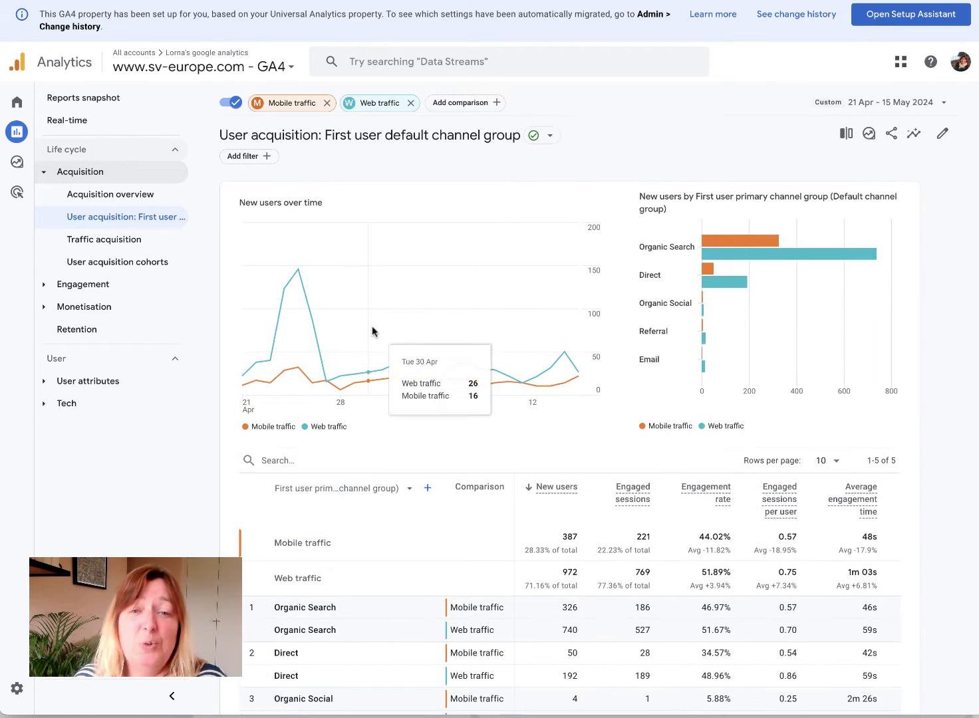
left_click(412, 104)
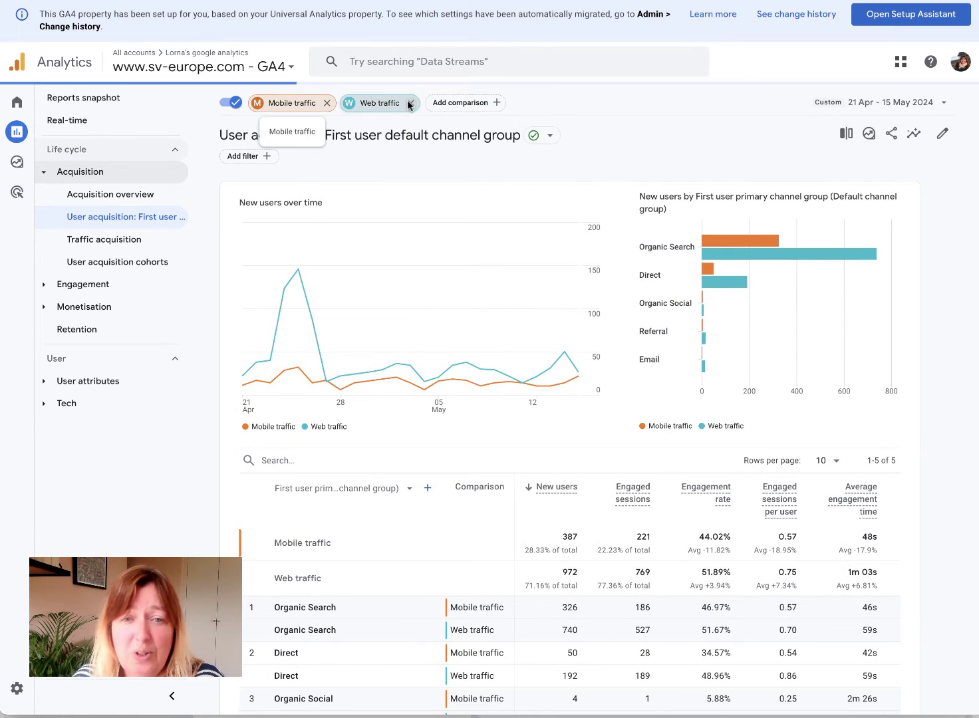
left_click(326, 104)
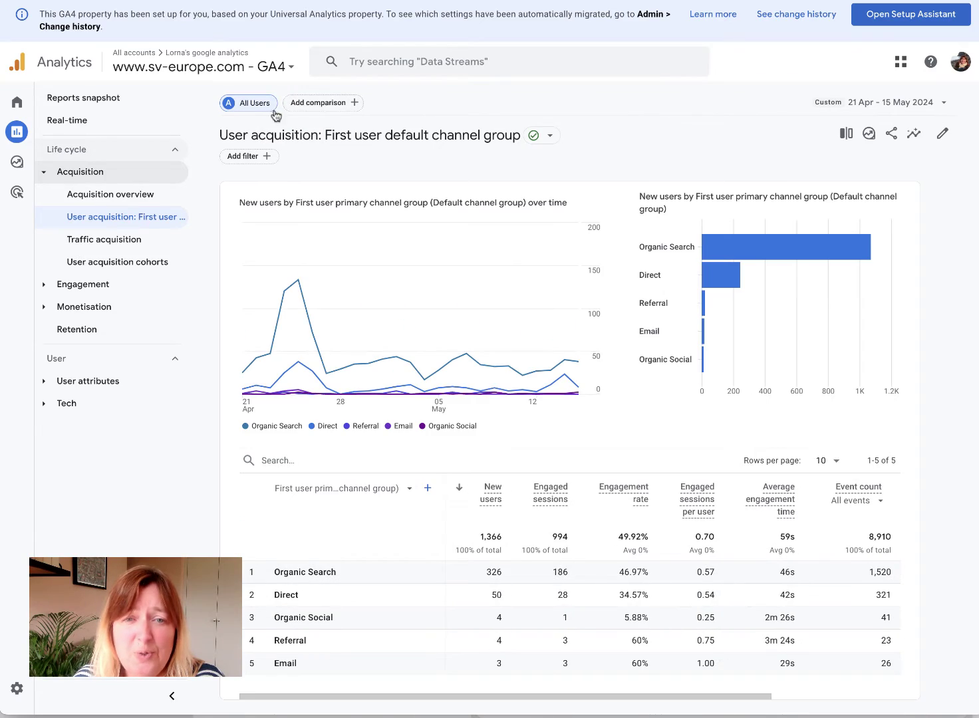
Step: Start a new custom comparison and choose Country as the dimension of its first condition
left_click(319, 105)
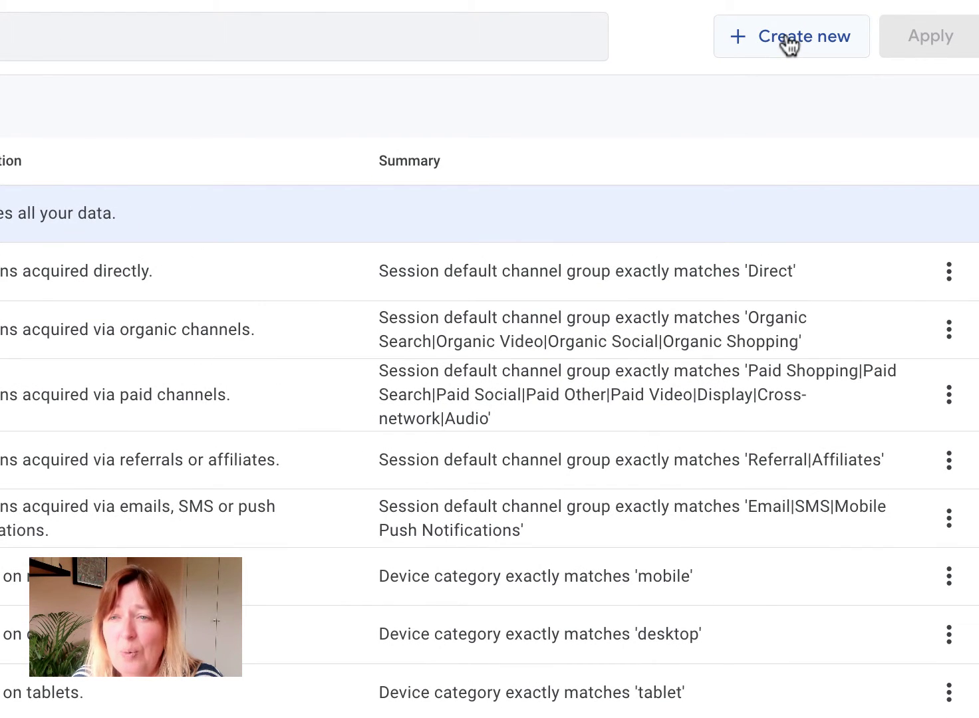
left_click(789, 46)
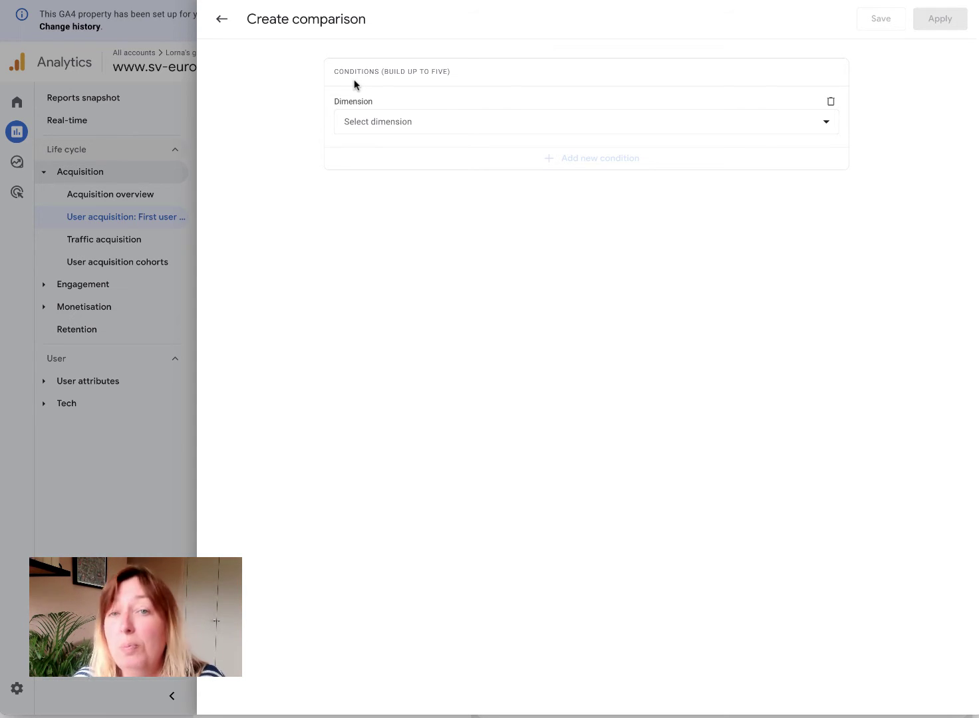
left_click(380, 118)
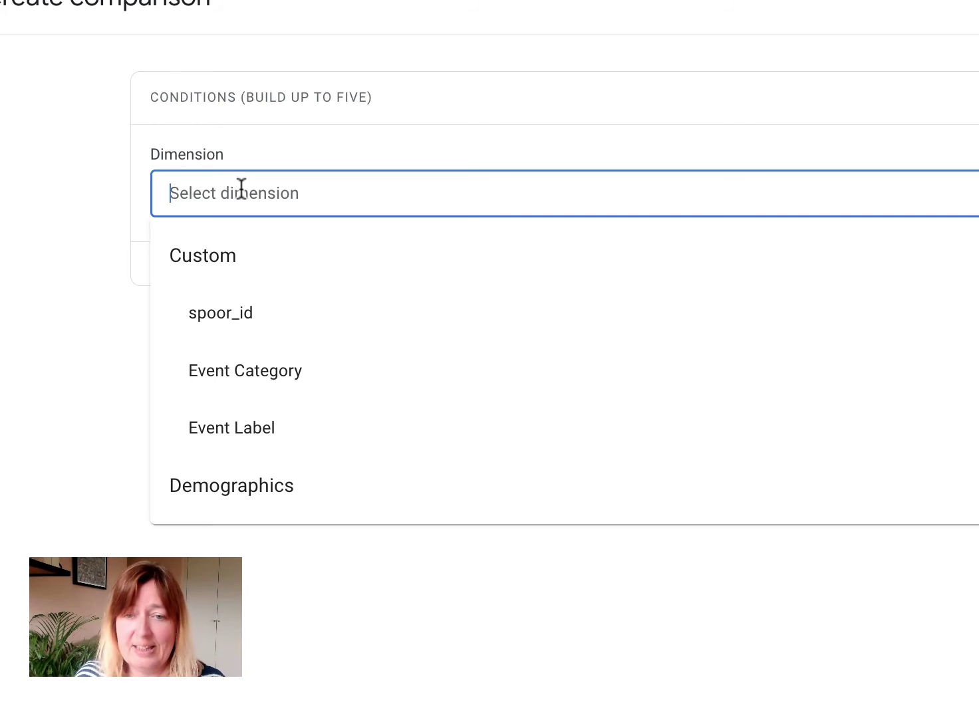
scroll(263, 316, "down", 5)
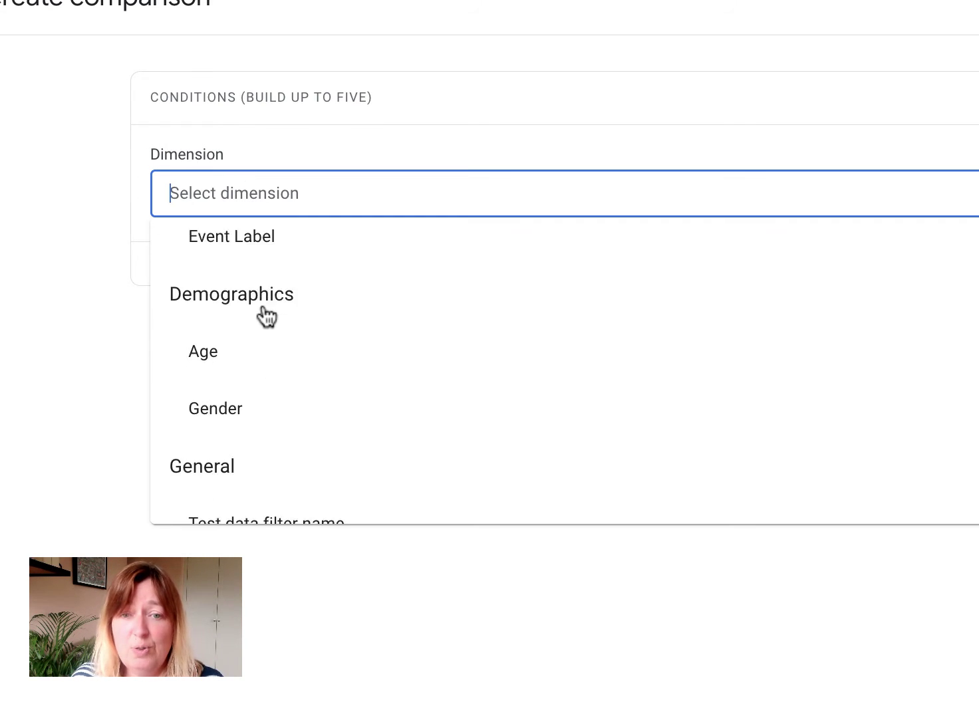
scroll(263, 308, "down", 3)
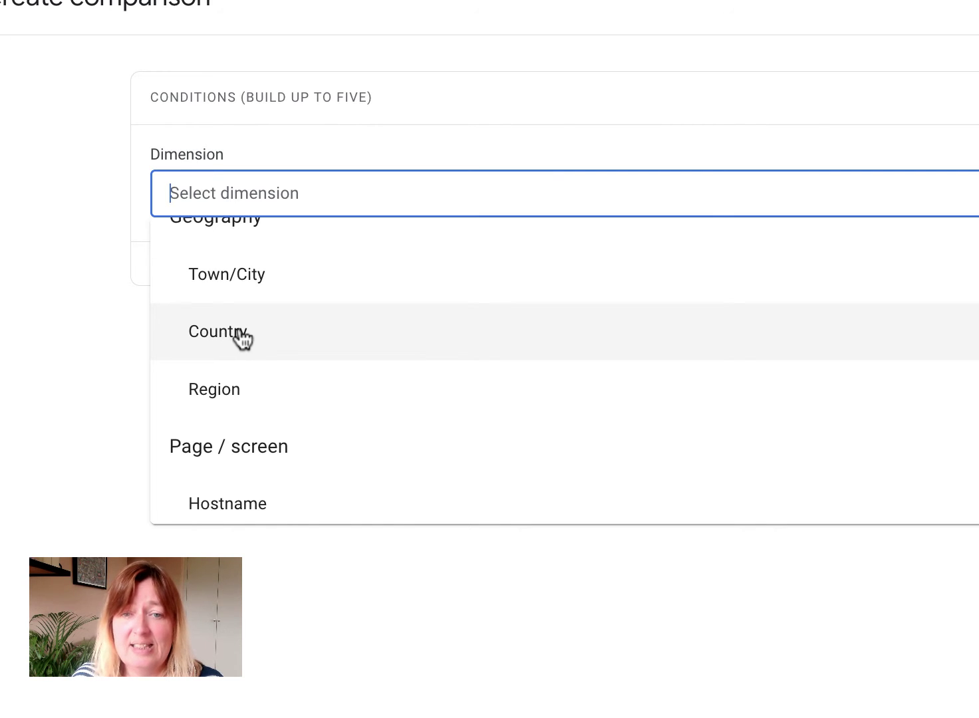
scroll(241, 329, "down", 3)
scroll(238, 329, "down", 6)
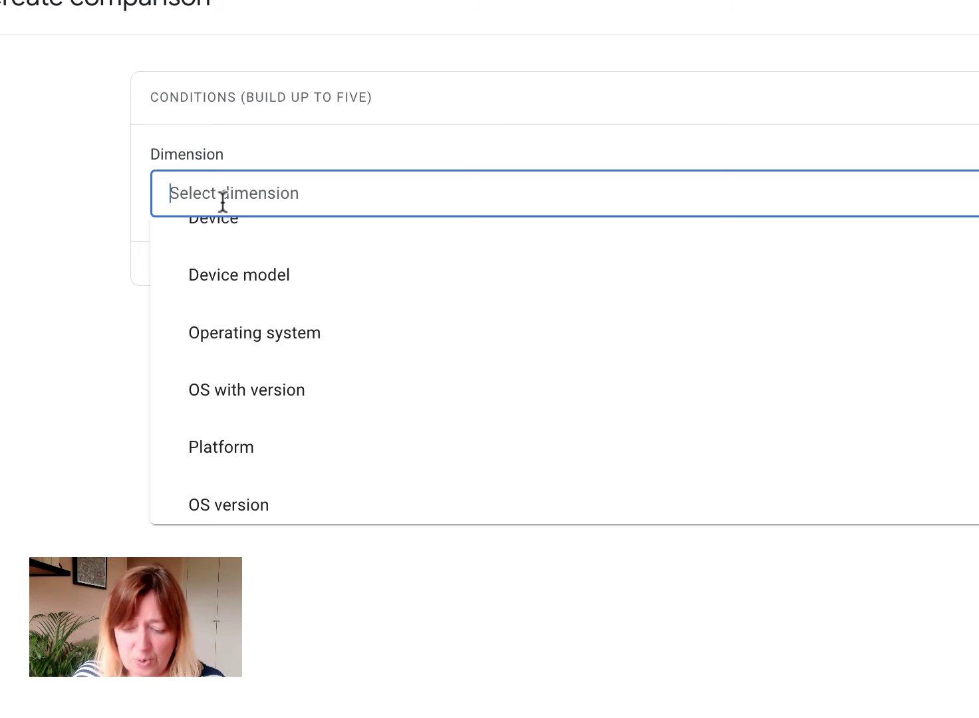
type("country")
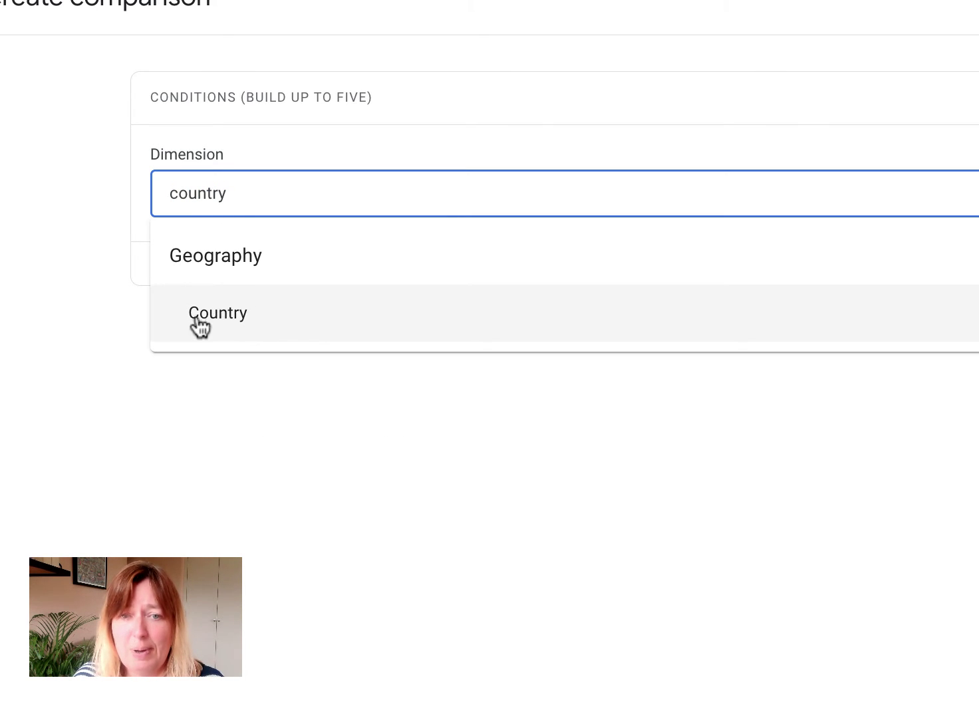
left_click(237, 323)
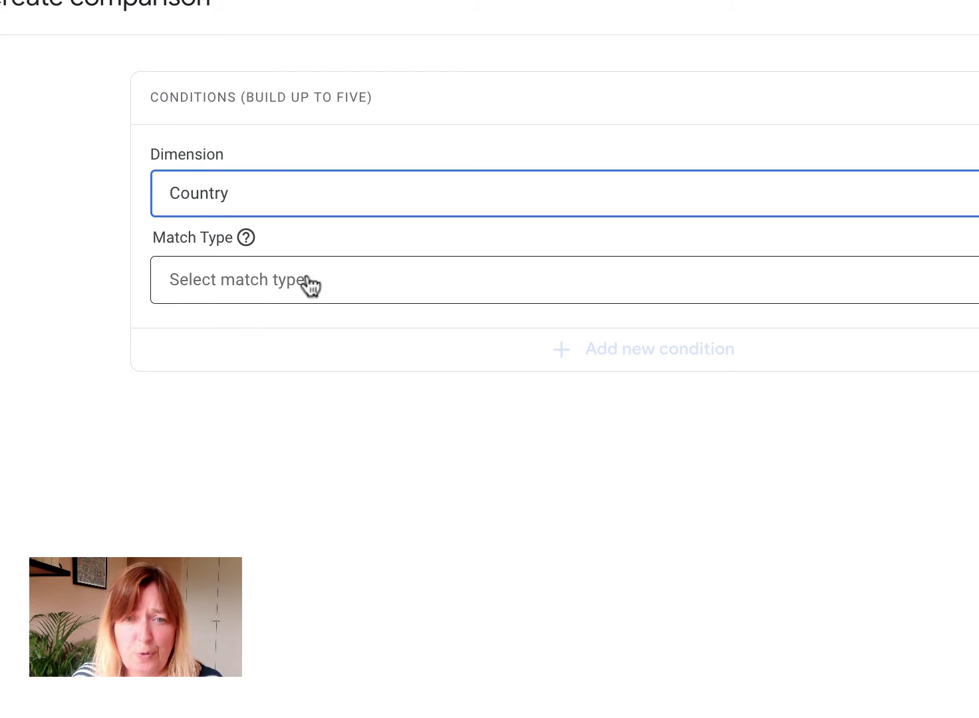
Step: Make the Country condition exactly match United Kingdom, apply the comparison and inspect the new users chart around its April peak
left_click(242, 286)
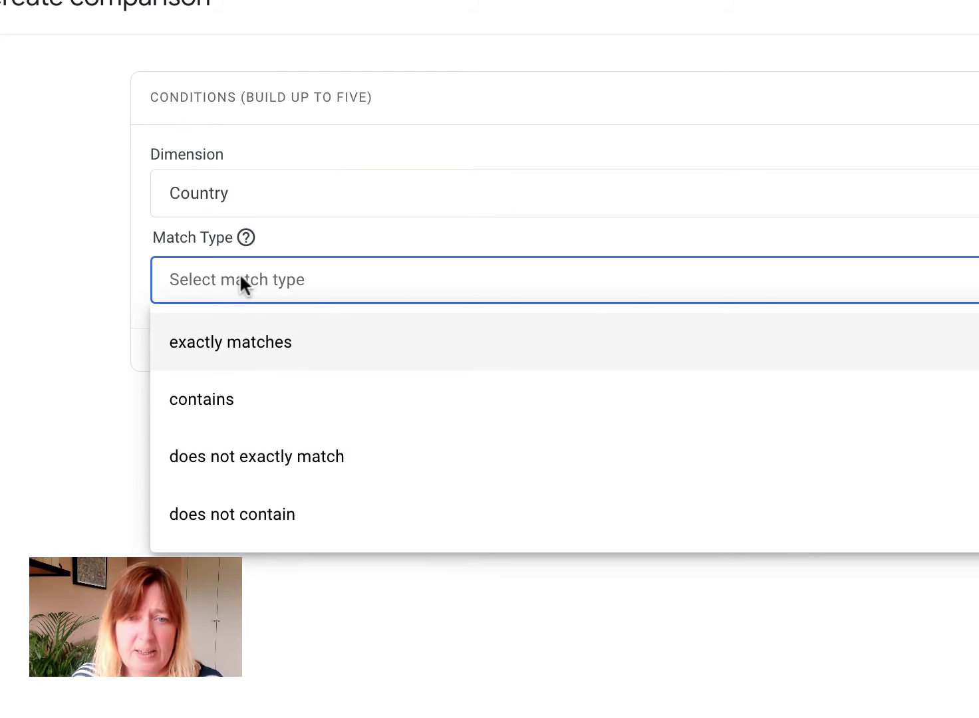
left_click(217, 347)
left_click(316, 365)
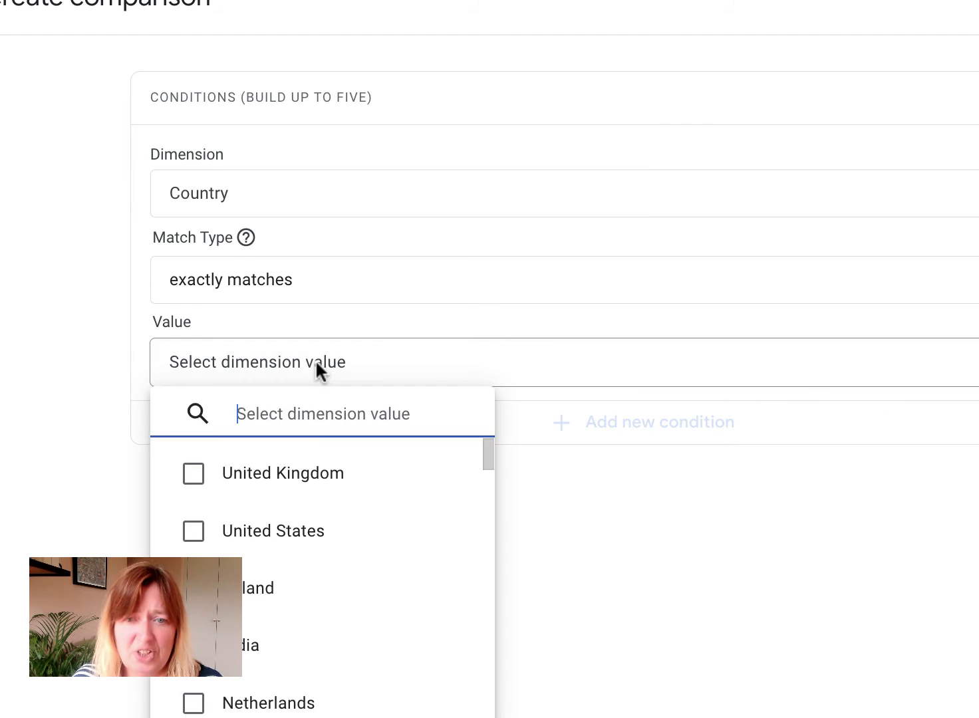
left_click(194, 475)
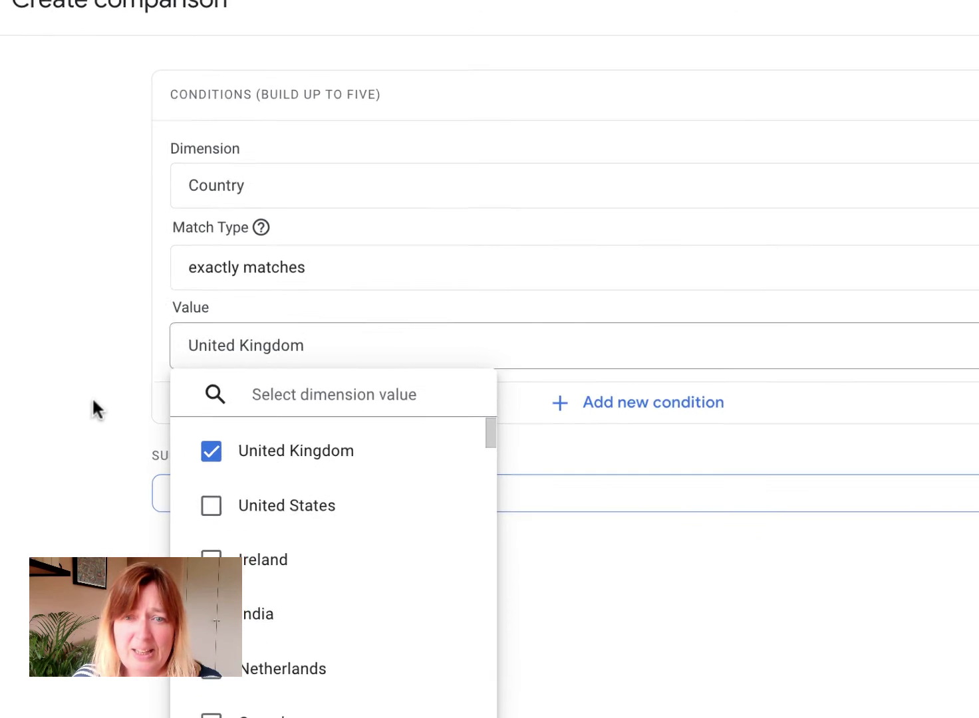
left_click(92, 427)
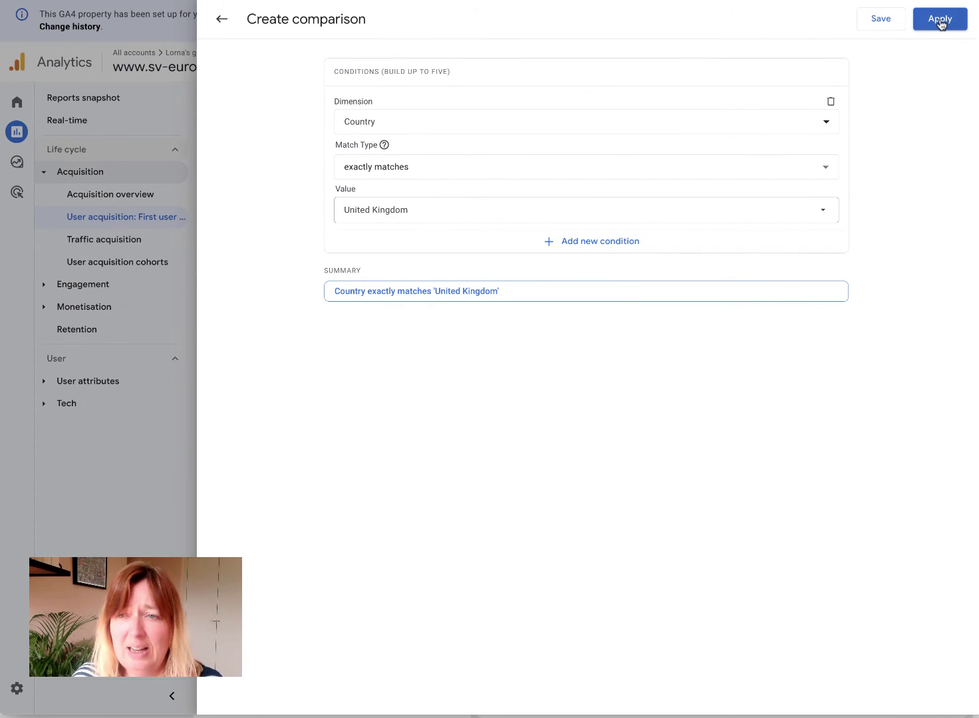
left_click(940, 19)
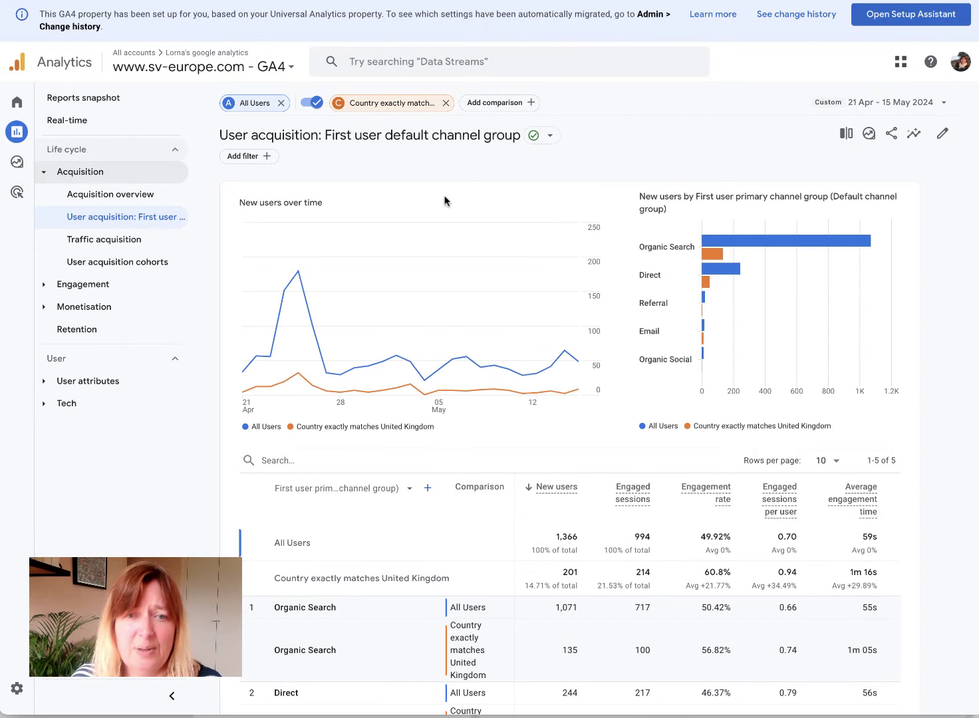
mouse_move(296, 272)
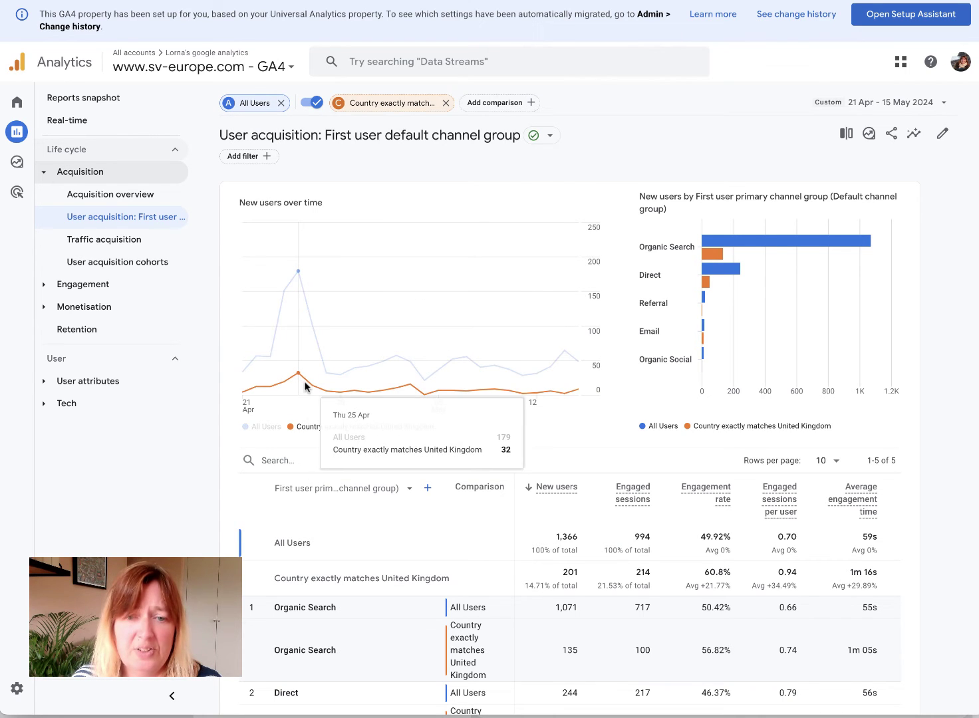
Step: Start another custom comparison and choose Country as the dimension of its first condition
left_click(504, 104)
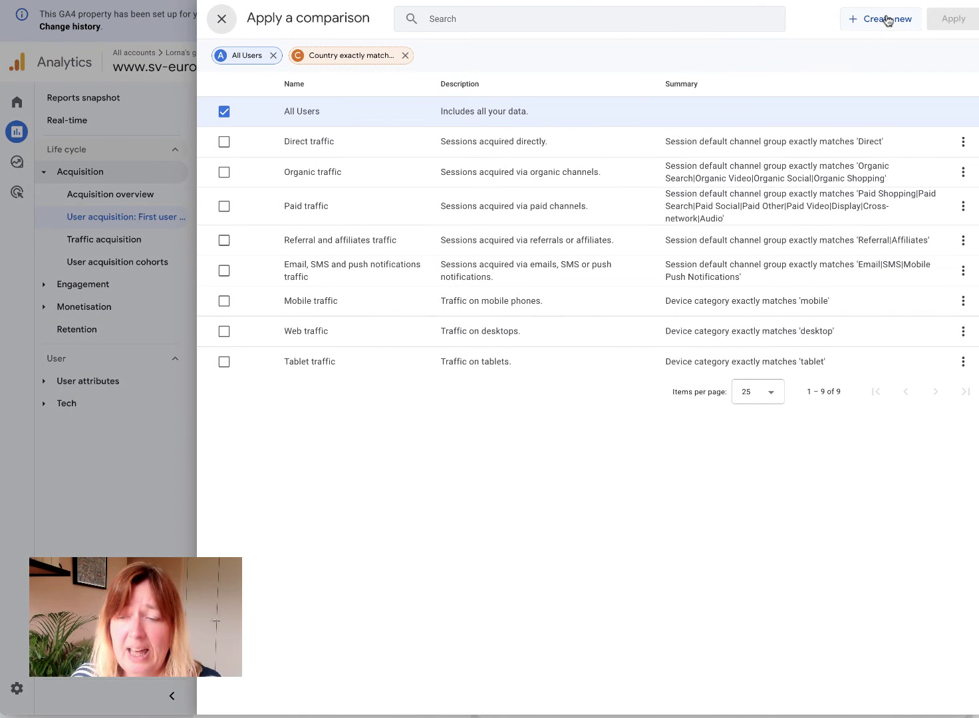
left_click(885, 20)
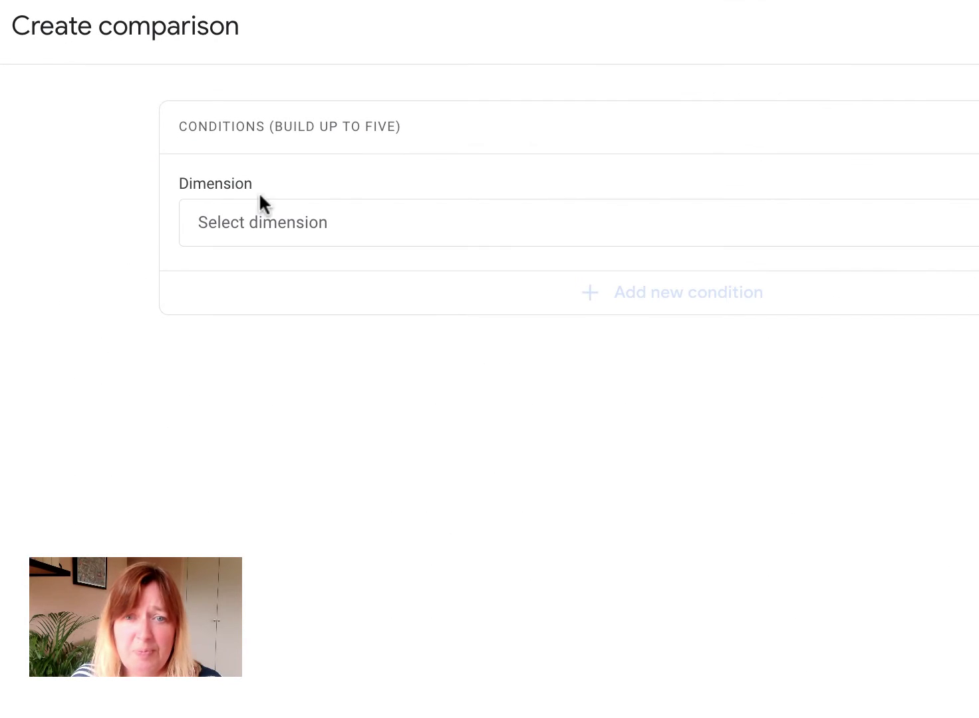
left_click(254, 224)
type("coj")
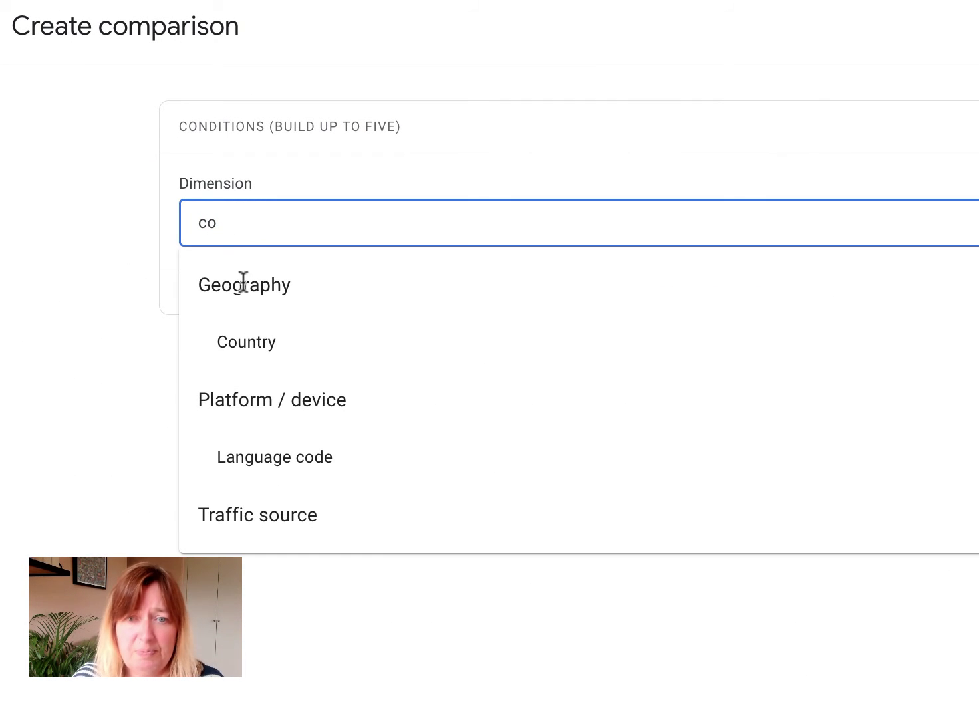
left_click(252, 329)
Step: Make the Country condition exactly match United States and apply the comparison to the report
left_click(263, 311)
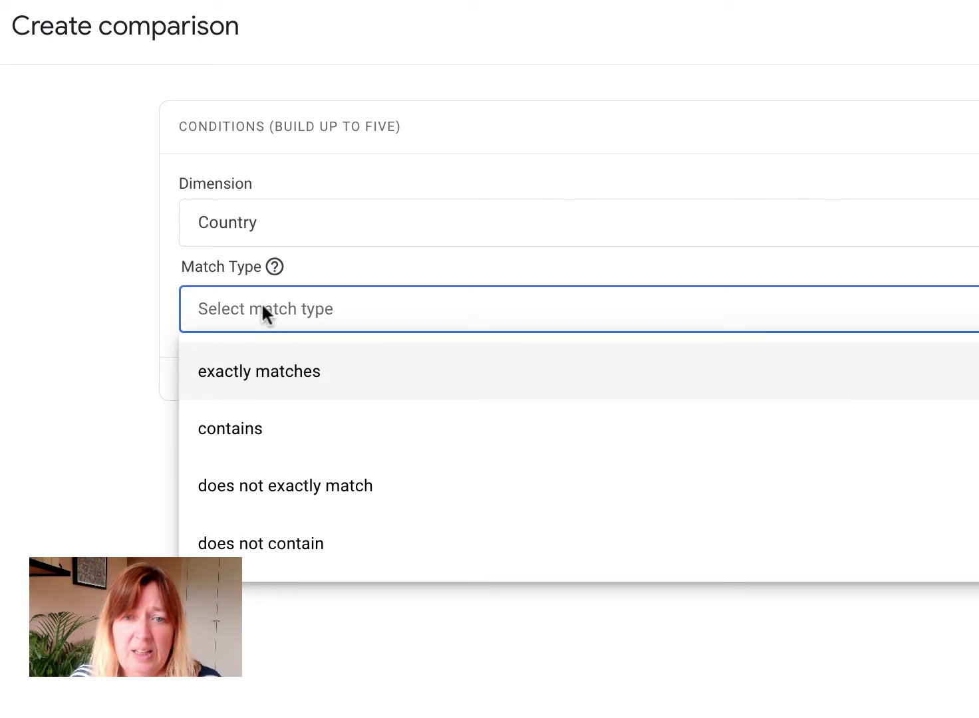
left_click(269, 369)
left_click(324, 400)
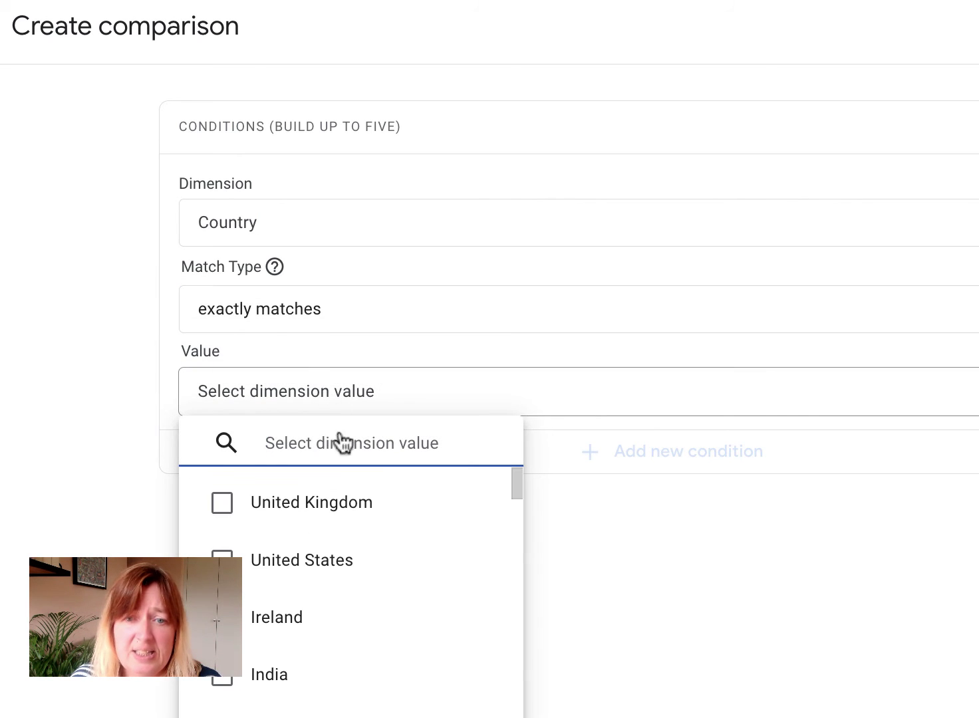
left_click(259, 562)
left_click(106, 473)
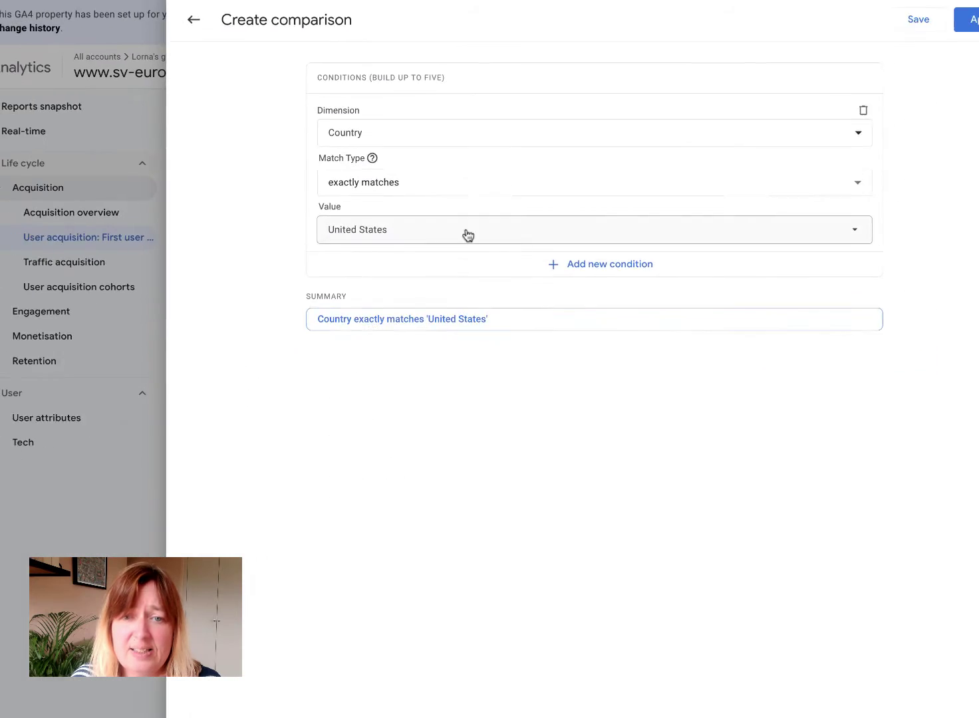
left_click(939, 18)
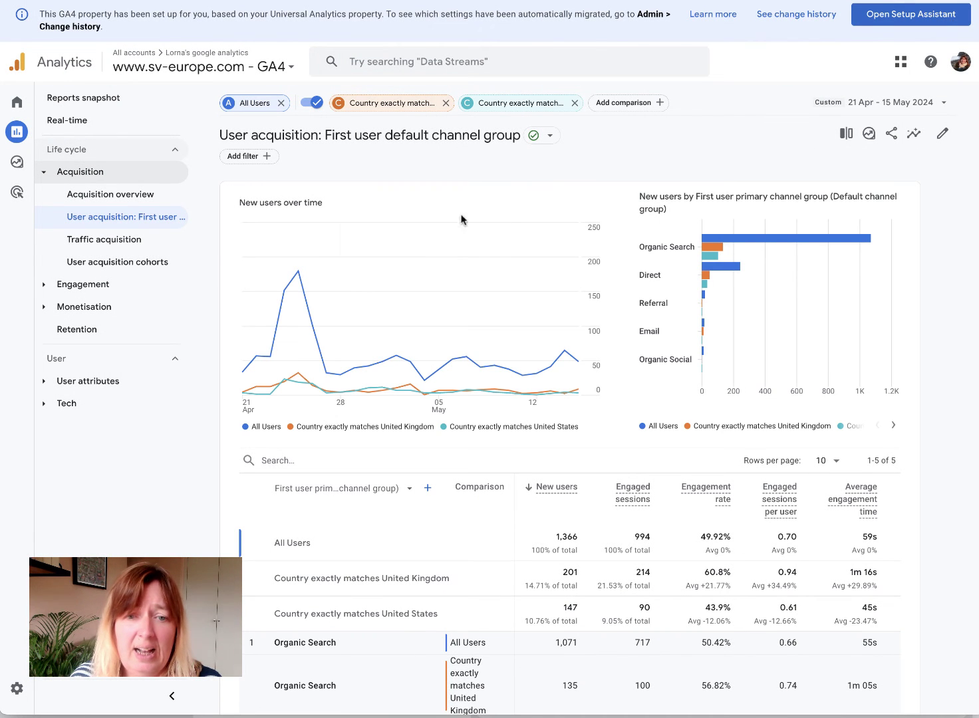
Step: Remove the All Users comparison and compare United Kingdom with United States in the new users chart and the channel group table
left_click(283, 106)
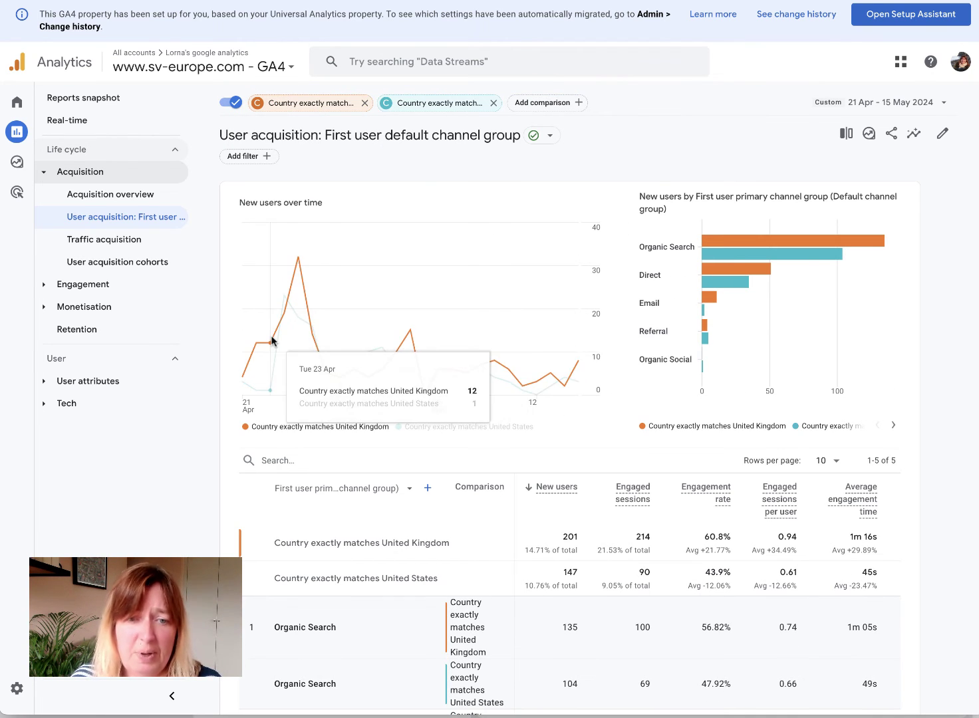
mouse_move(298, 265)
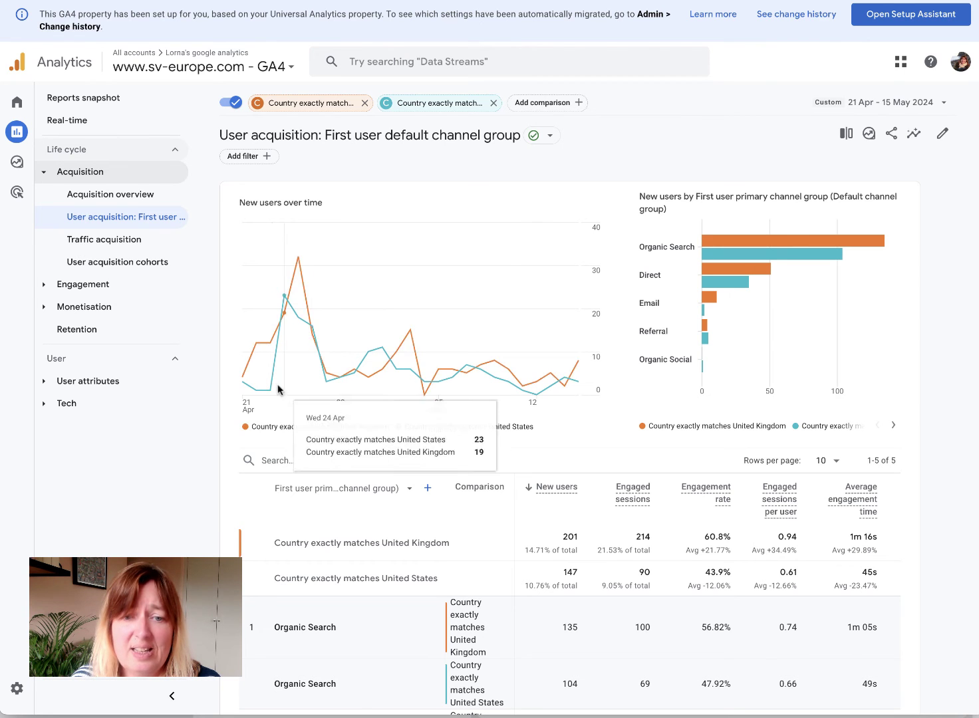
scroll(429, 274, "down", 1)
scroll(429, 275, "down", 5)
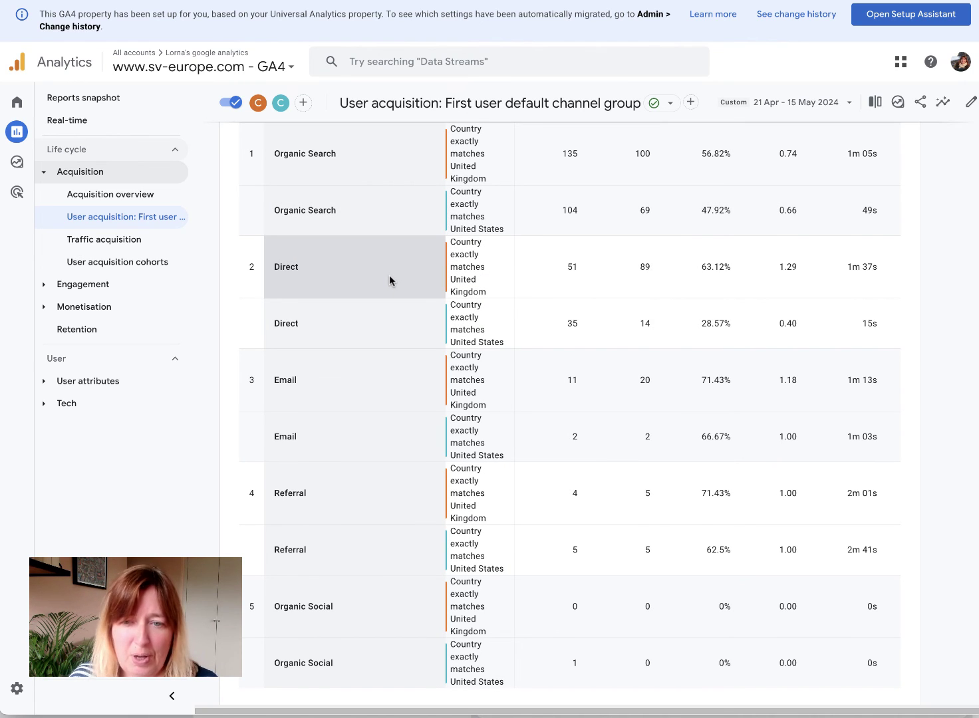
scroll(390, 280, "up", 1)
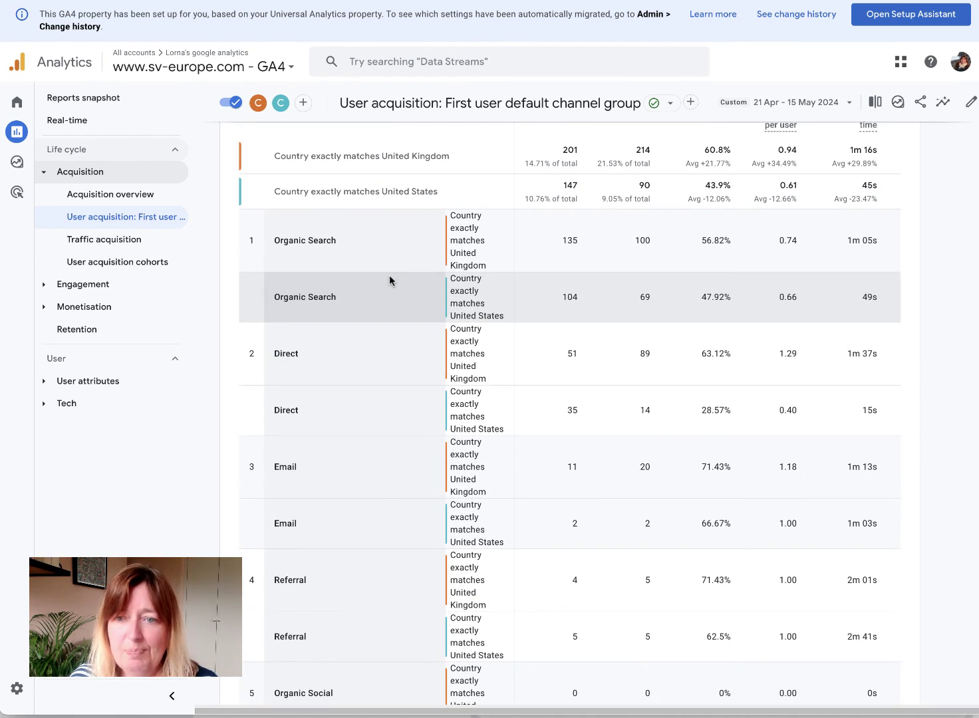
Step: Remove both the United States and United Kingdom country comparisons from the report
scroll(390, 280, "up", 5)
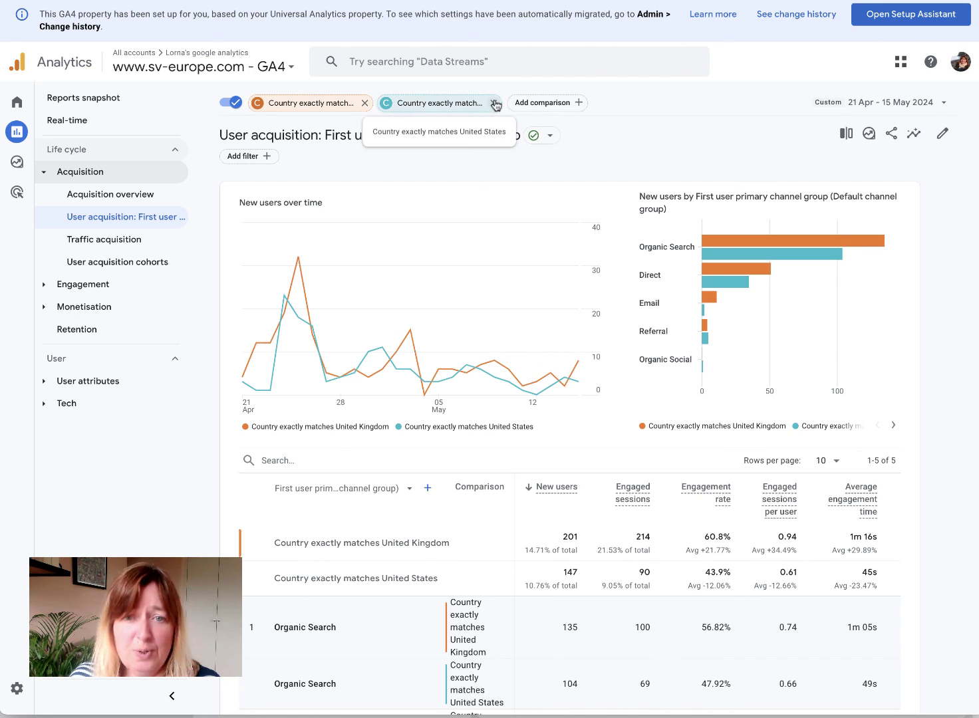
left_click(364, 104)
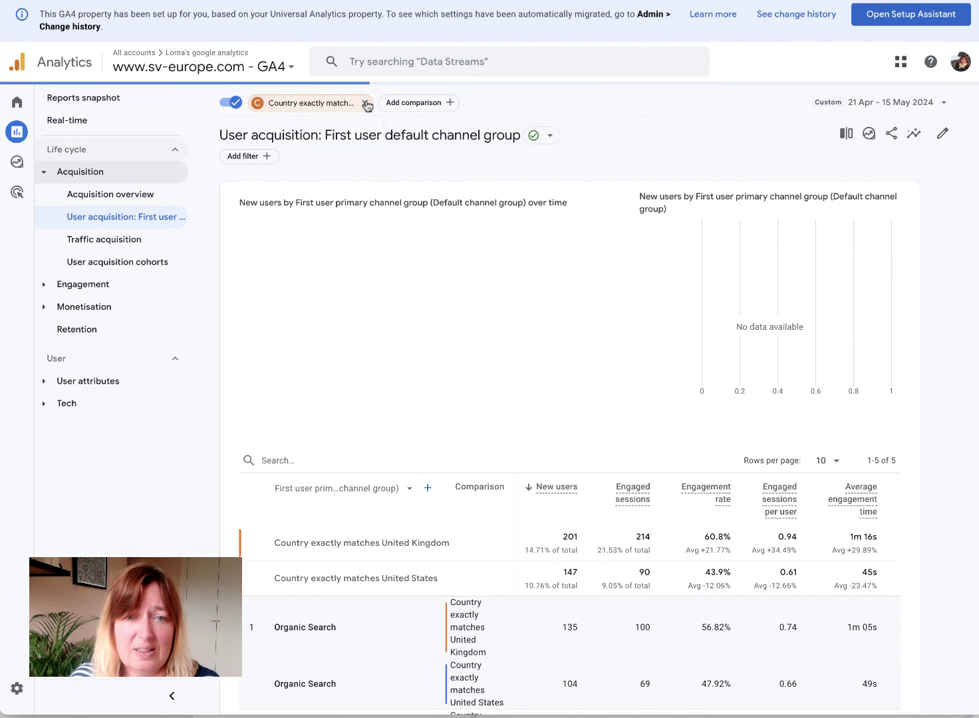
left_click(364, 104)
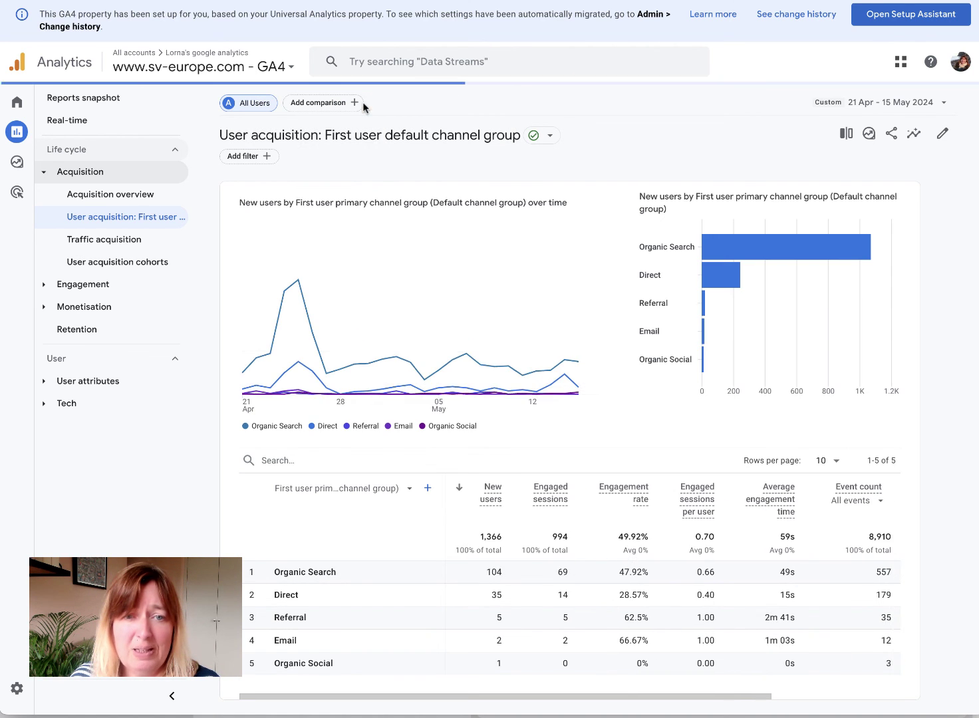